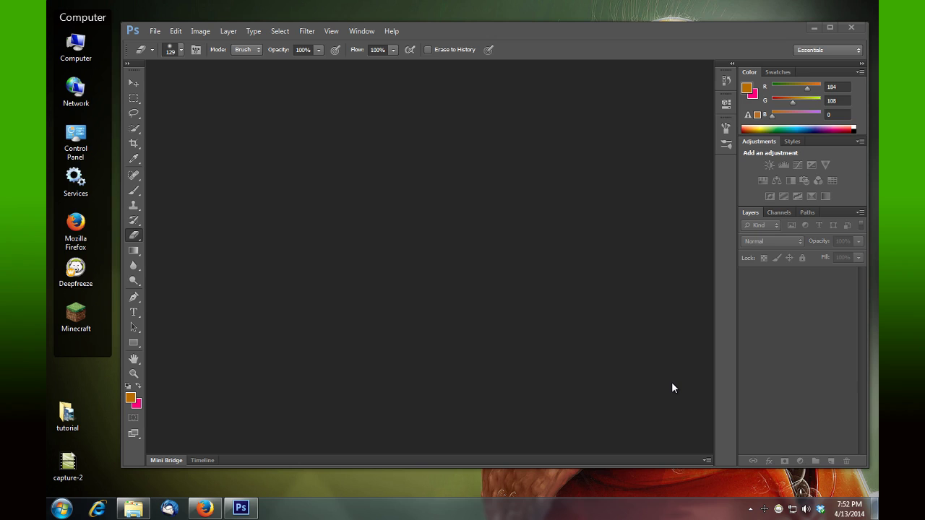
# Step: Select Lake.jpg and replacement.jpg in the tutorial folder and drag them into Photoshop
pyautogui.click(812, 27)
pyautogui.click(575, 198)
pyautogui.doubleClick(345, 143)
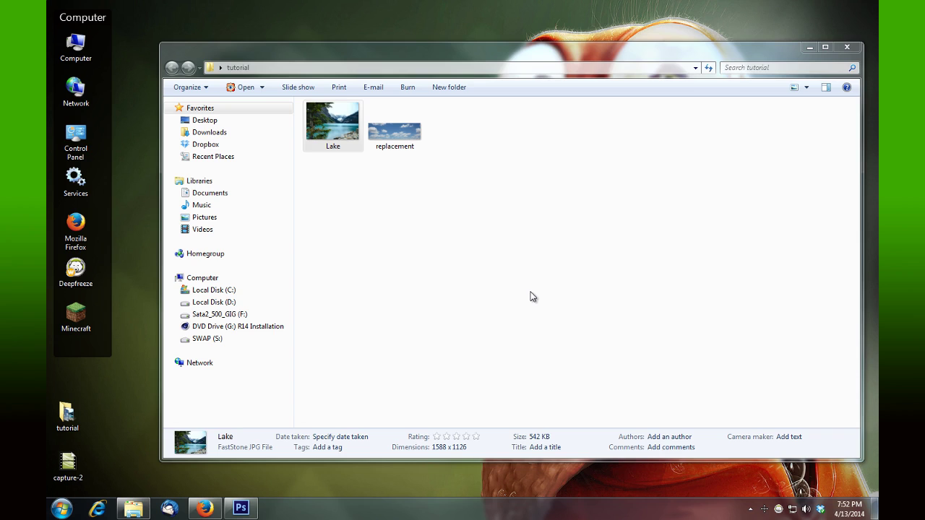
pyautogui.moveTo(469, 199); pyautogui.dragTo(323, 374)
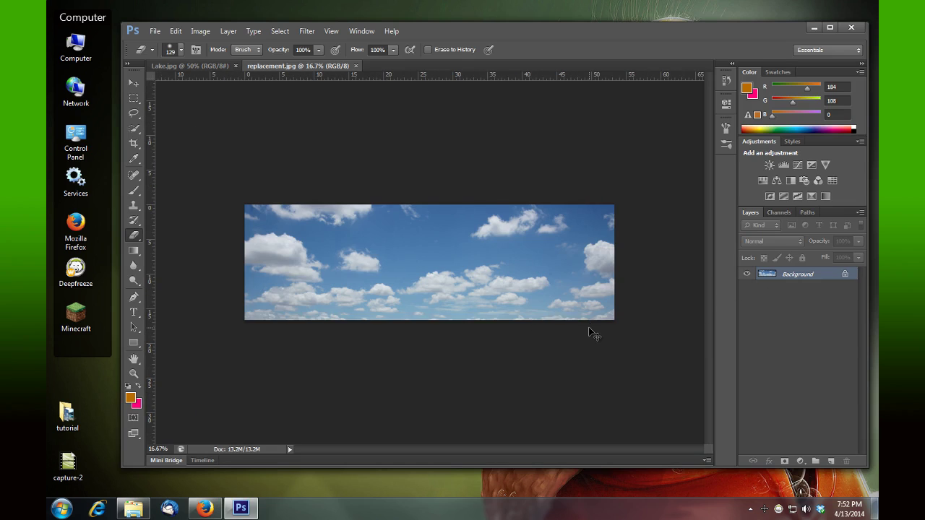
# Step: Copy the whole replacement sky image and paste it into Lake.jpg as Layer 1
pyautogui.hotkey('ctrl', 'a')
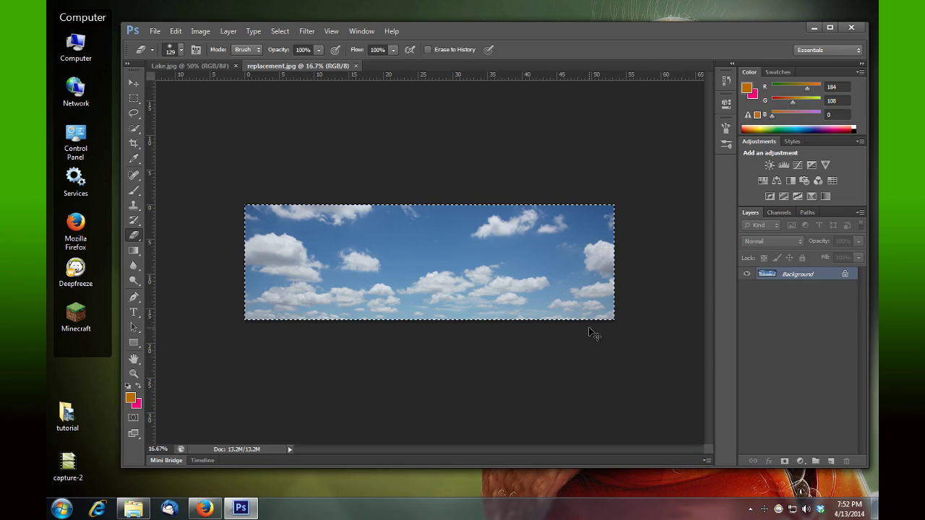
pyautogui.click(194, 69)
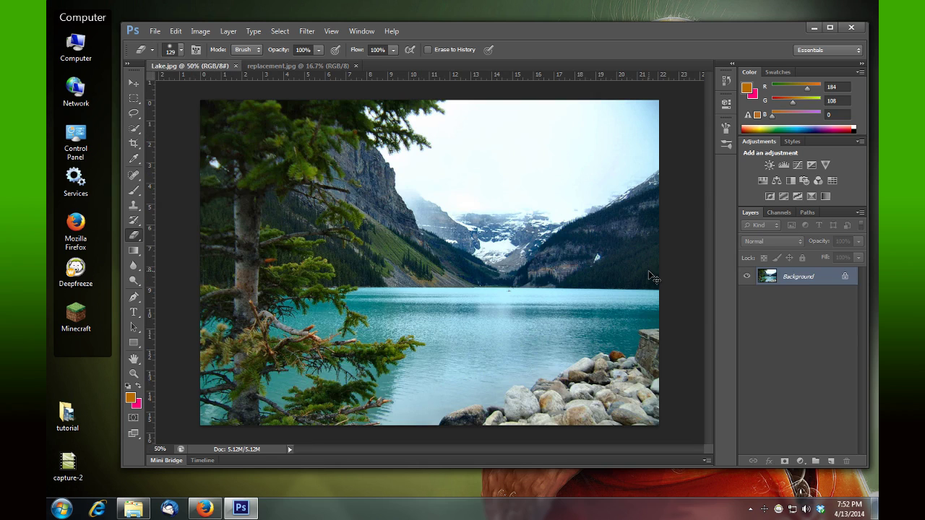
pyautogui.hotkey('ctrl', 'v')
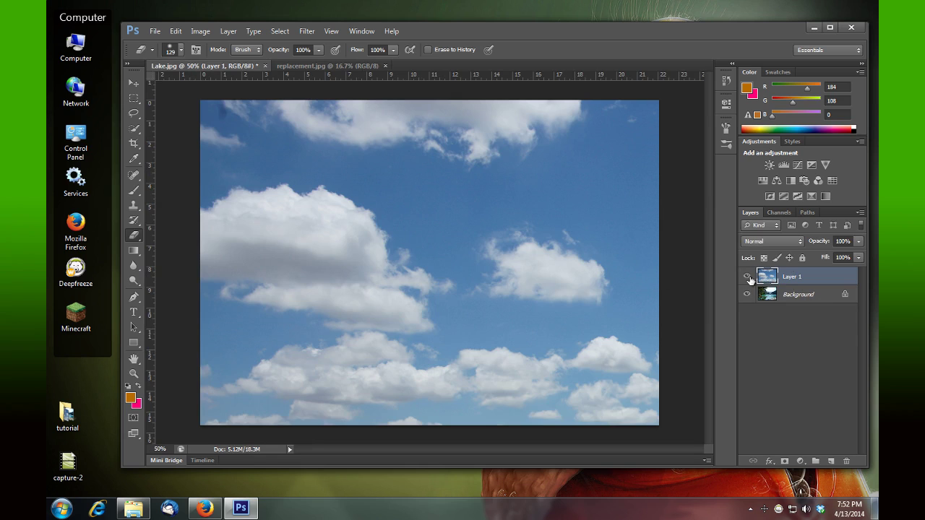
# Step: Duplicate the Background layer and move Layer 1 beneath Background copy, selecting Background copy
pyautogui.click(800, 297)
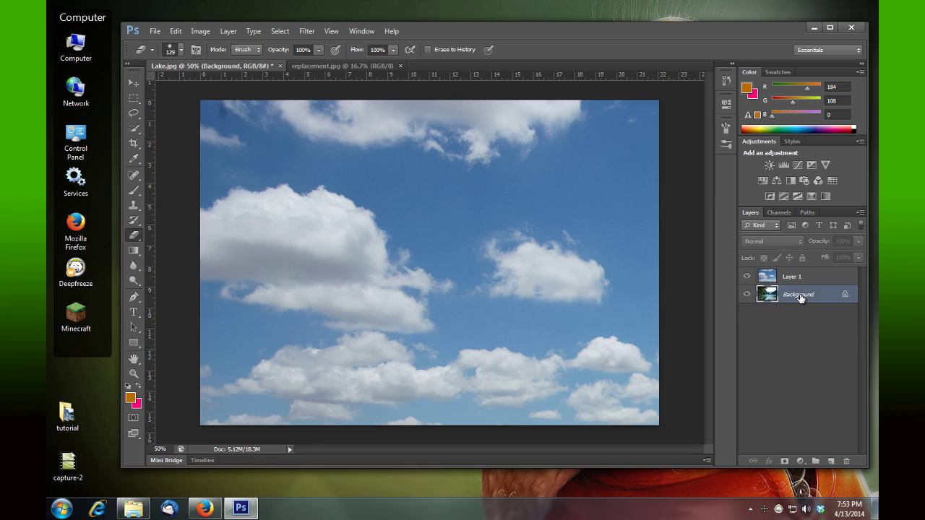
pyautogui.moveTo(809, 297); pyautogui.dragTo(831, 460)
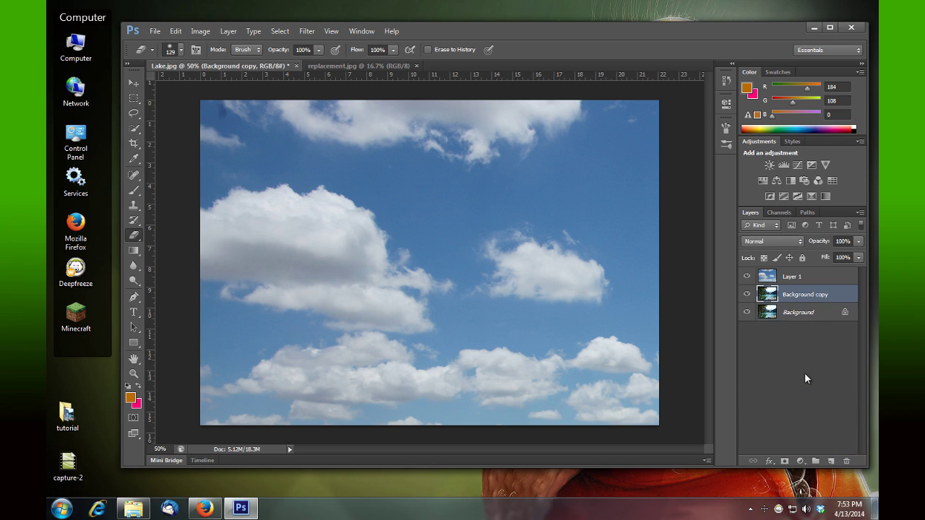
pyautogui.click(797, 281)
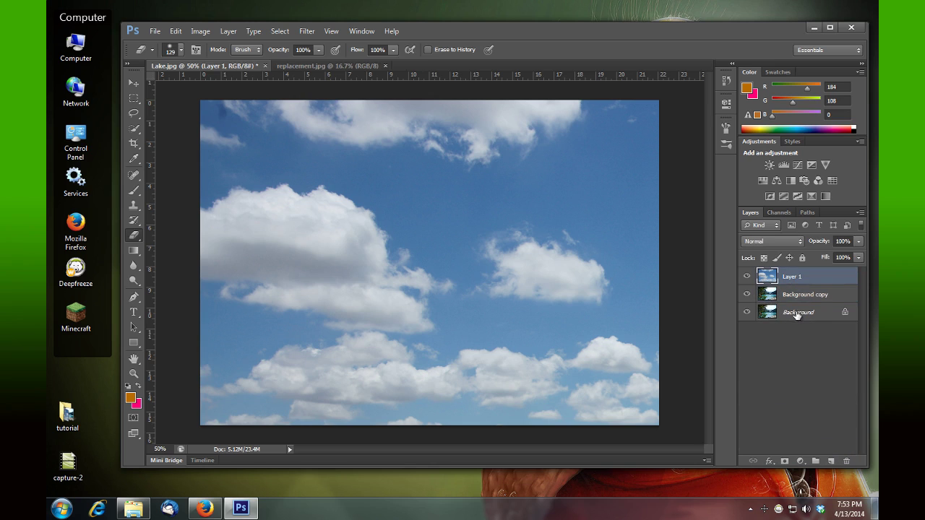
pyautogui.moveTo(798, 282); pyautogui.dragTo(795, 303)
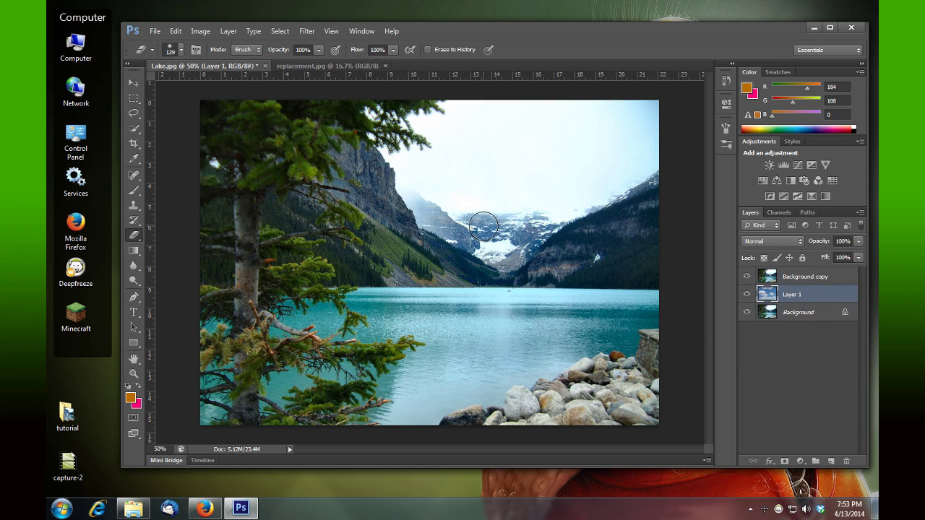
pyautogui.click(845, 280)
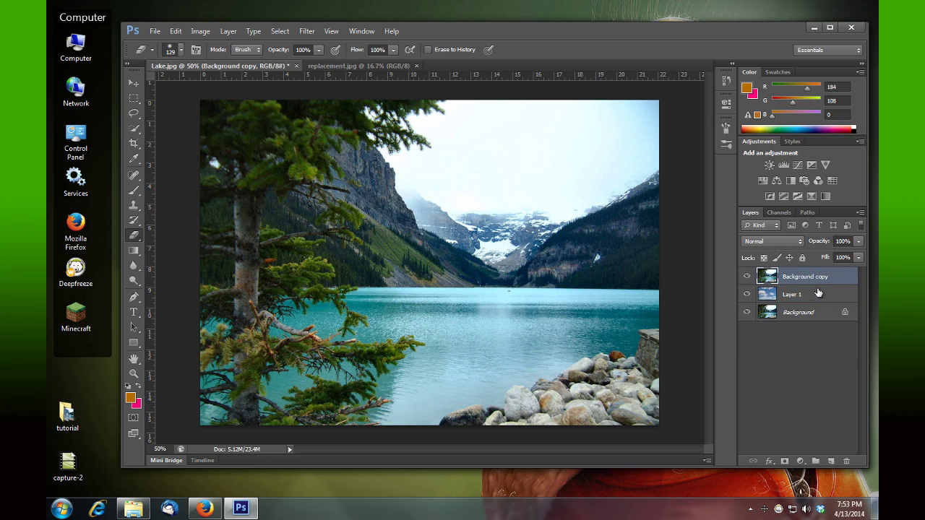
# Step: Set Background copy's This Layer Blend If white slider to 138 and apply it
pyautogui.doubleClick(837, 279)
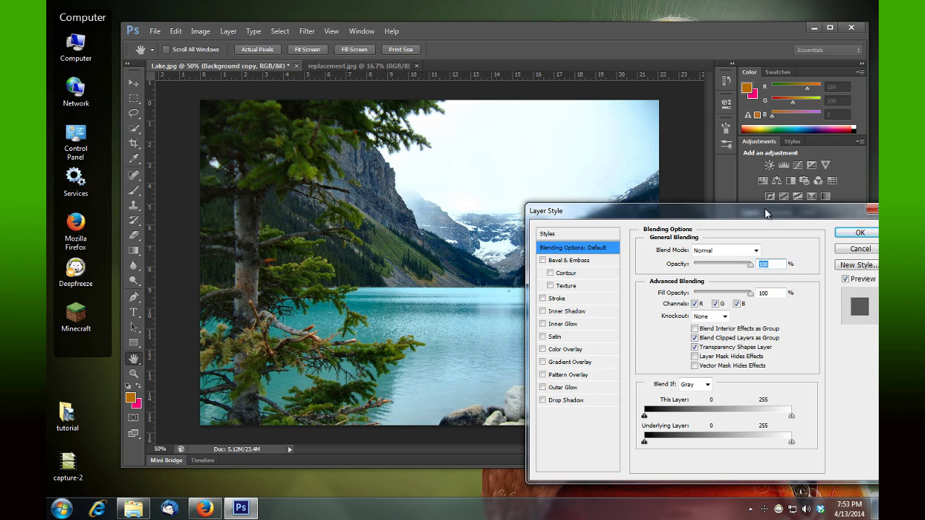
pyautogui.moveTo(766, 213); pyautogui.dragTo(638, 149)
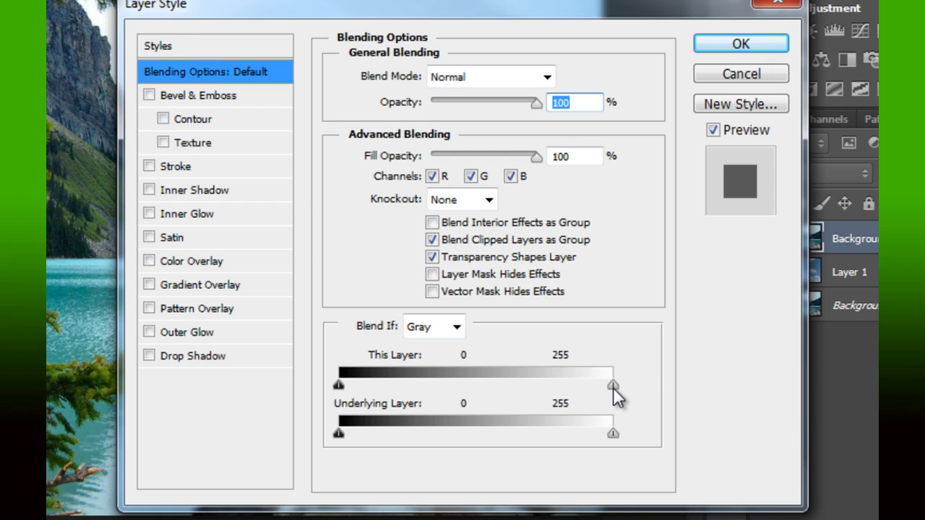
pyautogui.moveTo(355, 9); pyautogui.dragTo(520, 54)
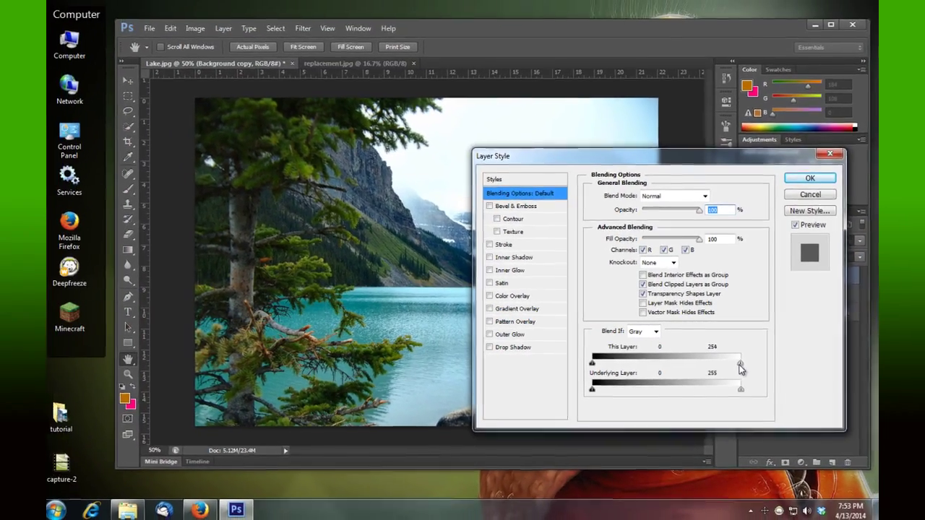
pyautogui.moveTo(742, 367); pyautogui.dragTo(673, 368)
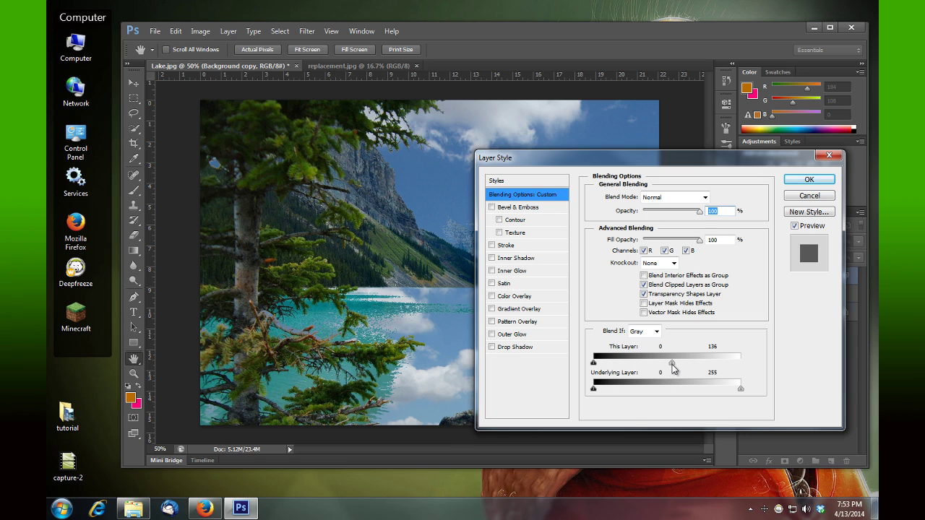
pyautogui.moveTo(673, 369)
pyautogui.mouseDown()
pyautogui.moveTo(655, 367)
pyautogui.moveTo(677, 370)
pyautogui.mouseUp()
pyautogui.moveTo(621, 159); pyautogui.dragTo(643, 250)
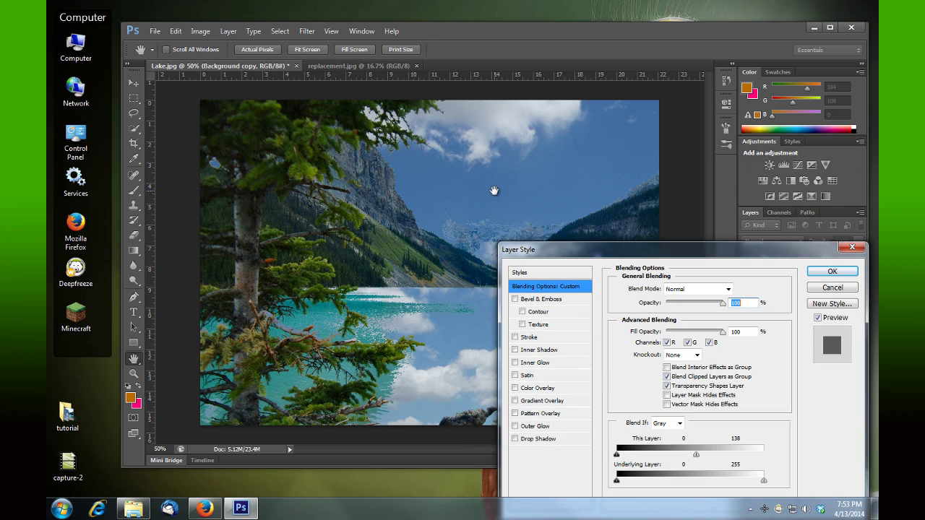
pyautogui.click(832, 271)
pyautogui.press('e')
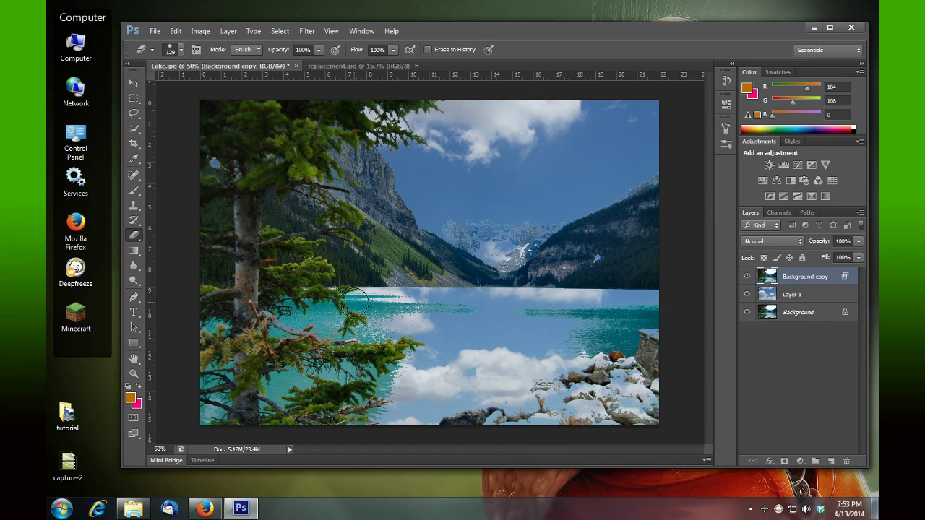
# Step: Move Layer 1's sky upward so its clouds fill the area above the mountains
pyautogui.click(798, 302)
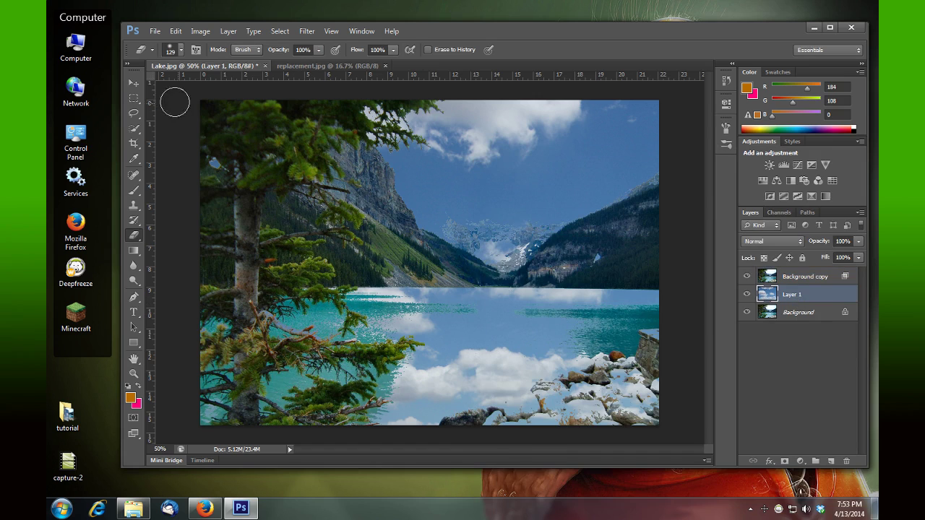
pyautogui.click(134, 84)
pyautogui.moveTo(522, 353); pyautogui.dragTo(571, 285)
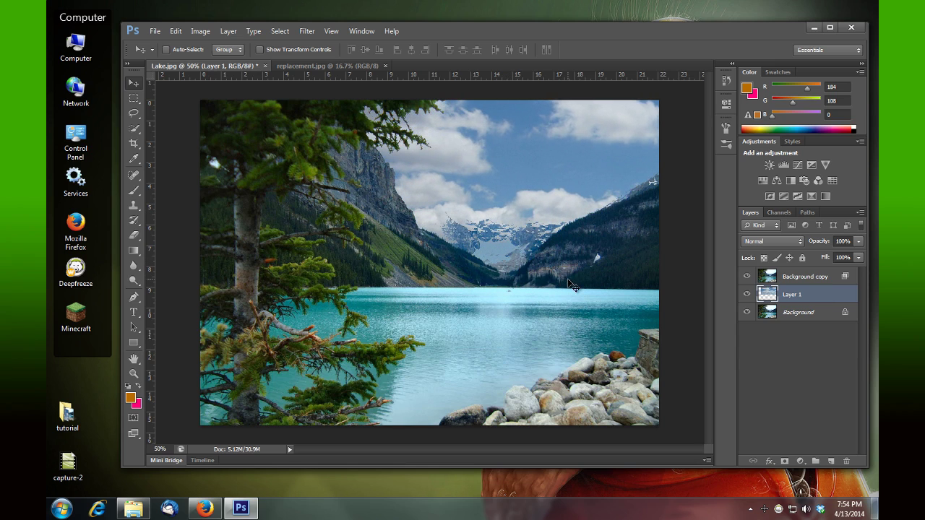
# Step: Split Background copy's This Layer Blend If highlight slider to 89/180 to soften the sky transition
pyautogui.click(821, 281)
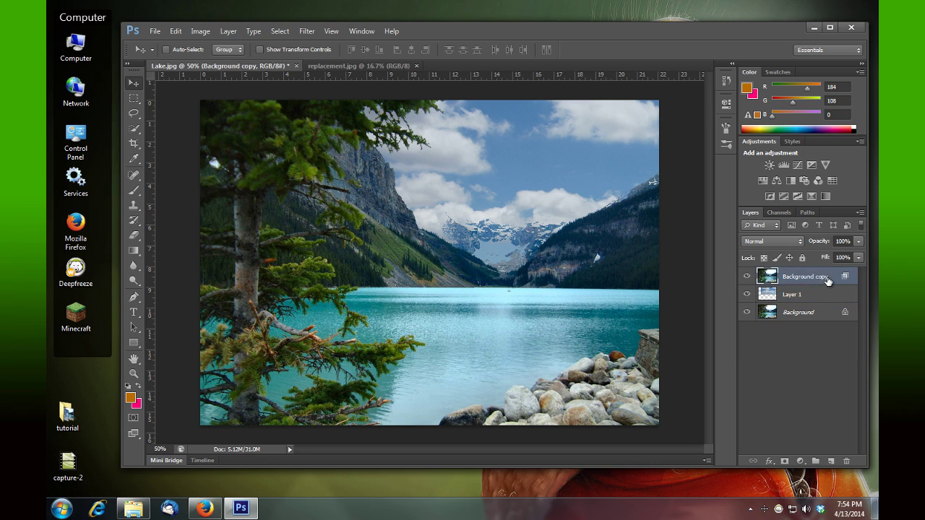
pyautogui.doubleClick(828, 279)
pyautogui.doubleClick(845, 282)
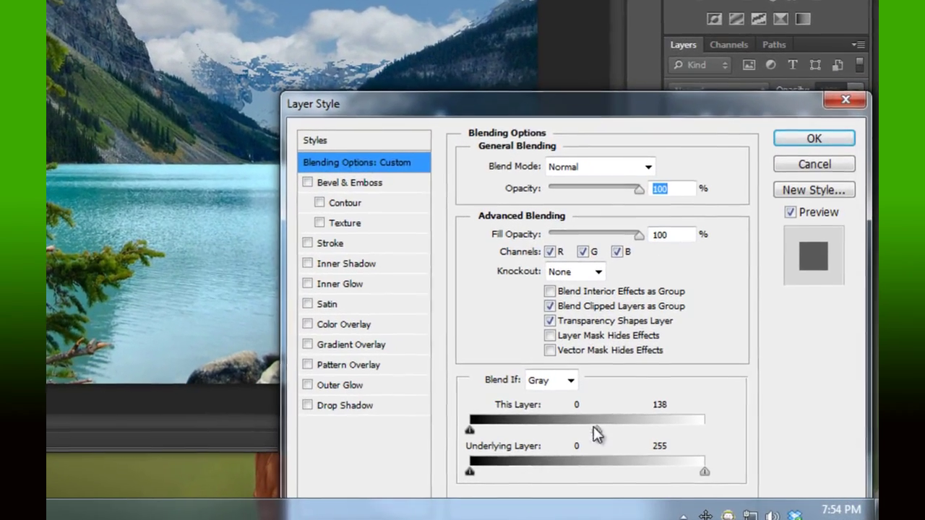
pyautogui.moveTo(592, 432); pyautogui.dragTo(545, 448)
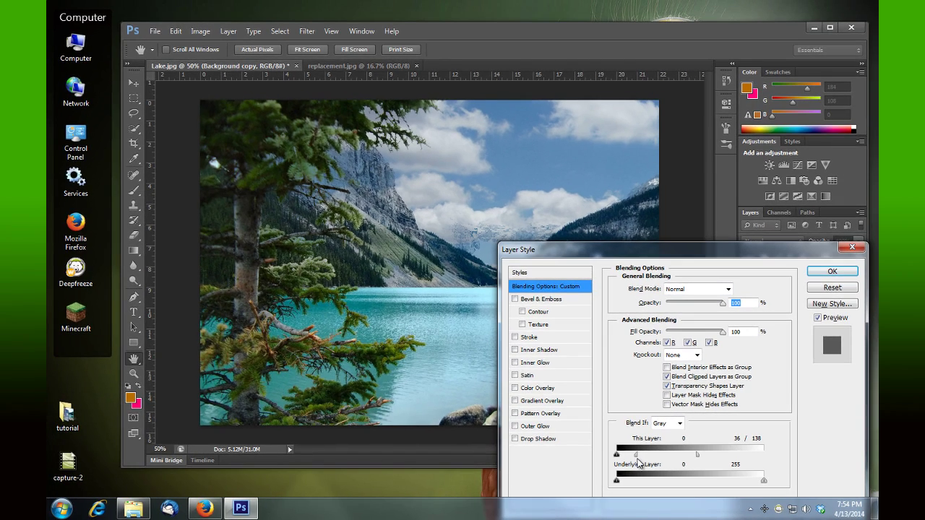
pyautogui.moveTo(638, 462); pyautogui.dragTo(722, 464)
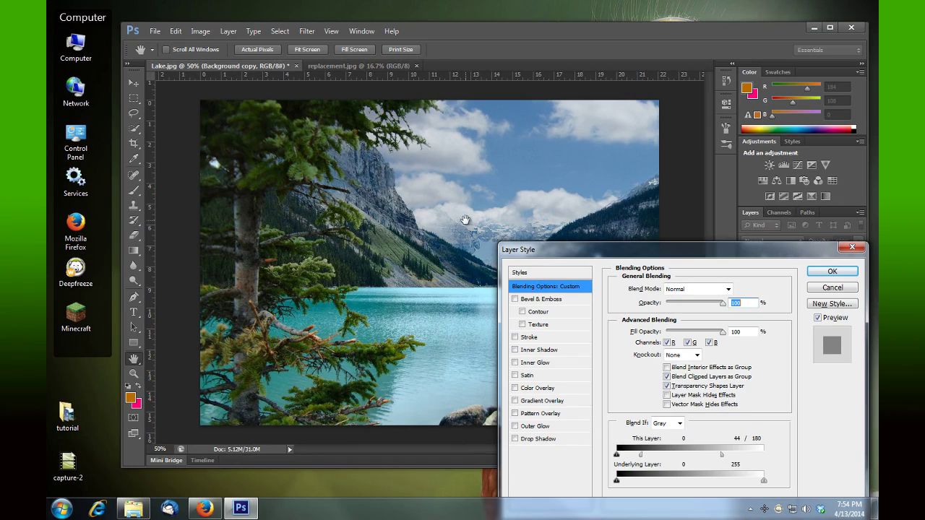
pyautogui.moveTo(640, 458); pyautogui.dragTo(670, 468)
pyautogui.moveTo(756, 260); pyautogui.dragTo(665, 320)
# Step: Apply the blend settings, view the image at 100%, then fit it on screen
pyautogui.click(740, 329)
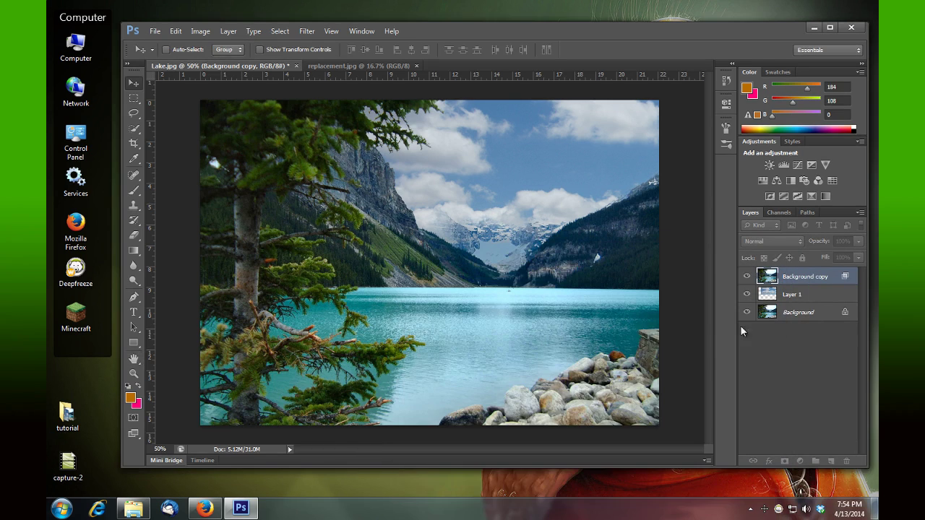
pyautogui.click(140, 375)
pyautogui.moveTo(558, 231); pyautogui.dragTo(559, 232)
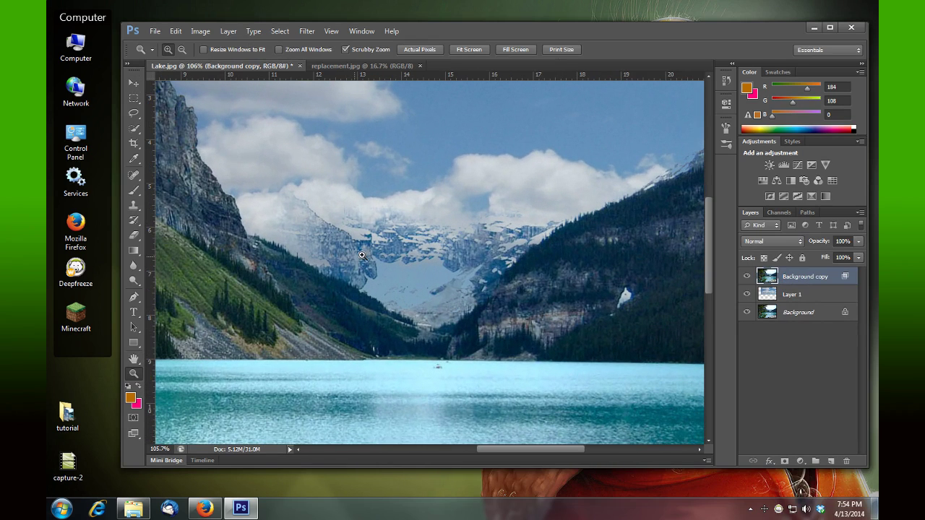
pyautogui.doubleClick(131, 376)
pyautogui.click(469, 49)
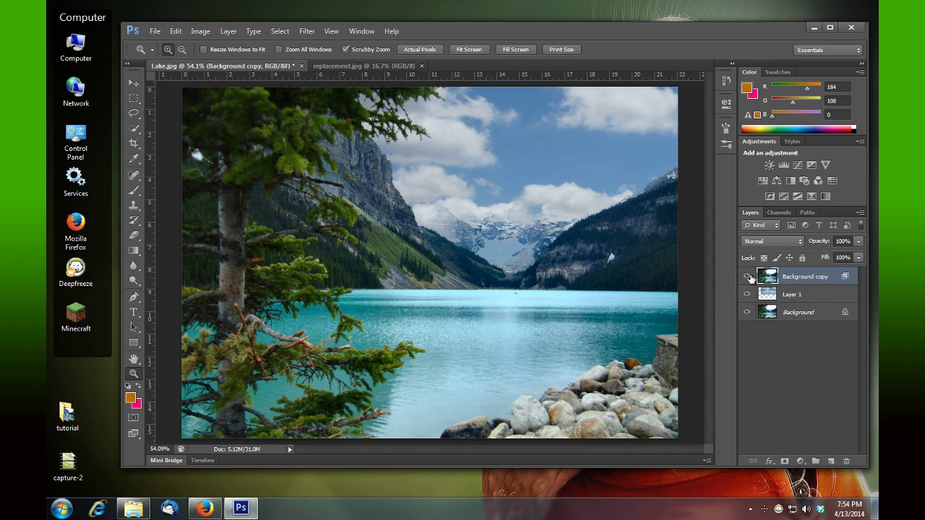
# Step: Toggle Background copy's visibility to inspect the sky, then select Layer 1 with the Eraser
pyautogui.click(747, 277)
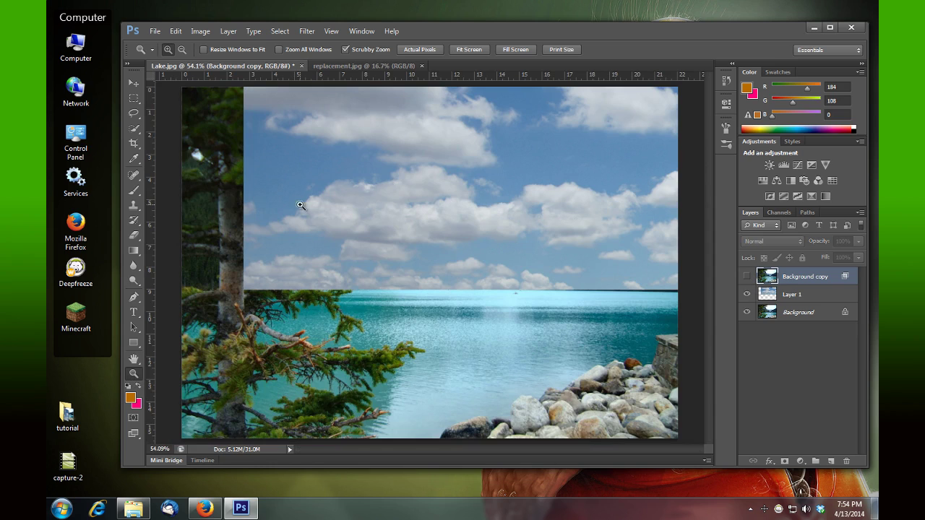
pyautogui.click(746, 276)
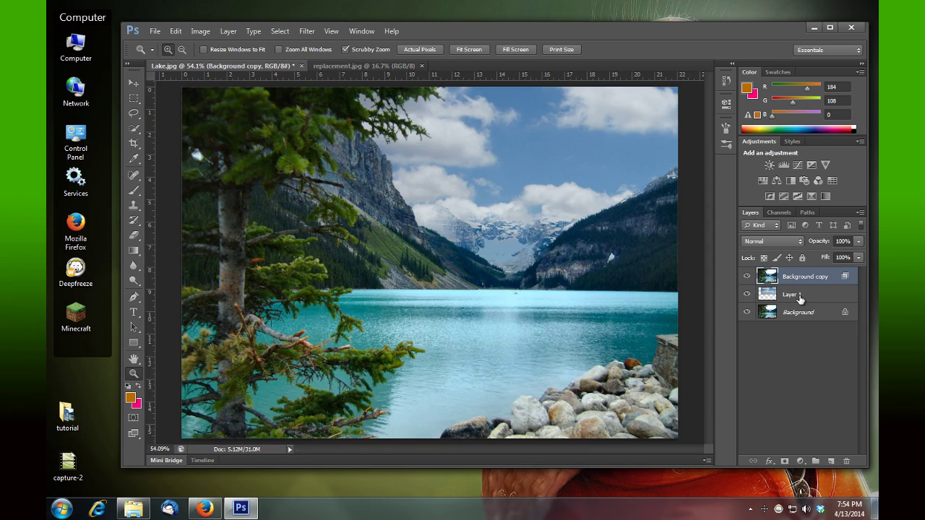
pyautogui.click(809, 296)
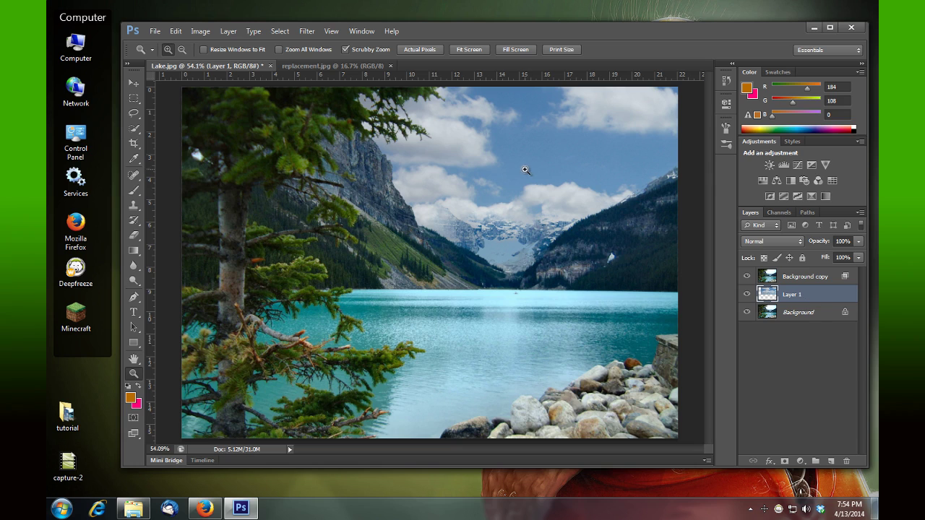
pyautogui.click(133, 235)
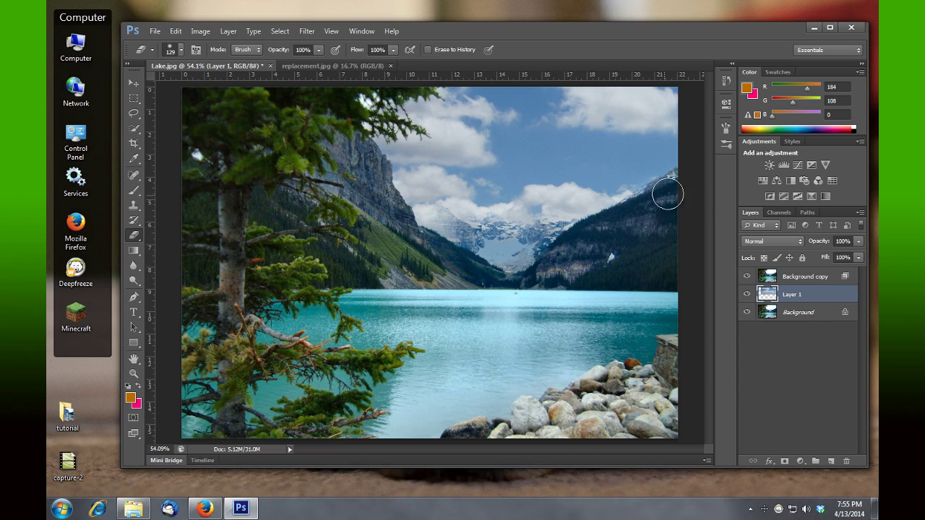
# Step: With Background copy hidden, erase Layer 1's clouds along the right ridge, lower slope and upper-left trees
pyautogui.click(747, 277)
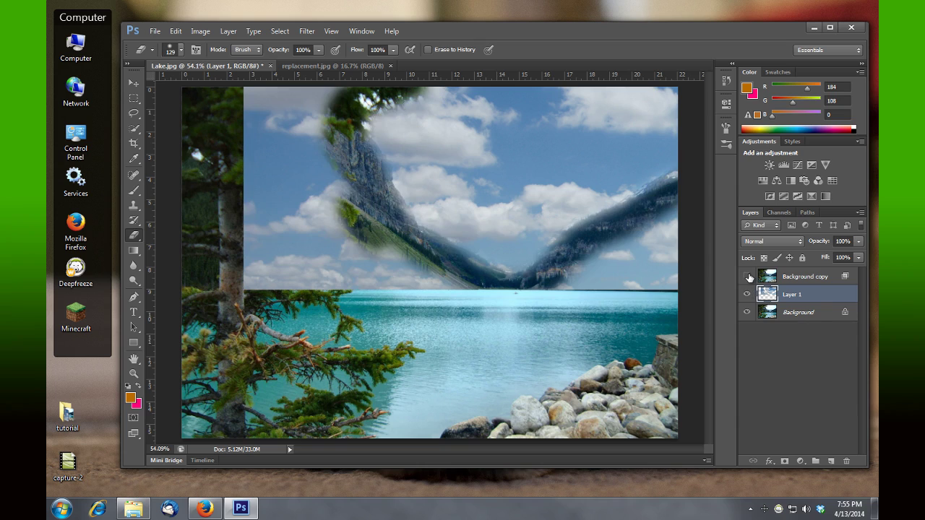
pyautogui.moveTo(660, 244)
pyautogui.mouseDown()
pyautogui.moveTo(673, 215)
pyautogui.moveTo(677, 243)
pyautogui.moveTo(646, 245)
pyautogui.moveTo(656, 225)
pyautogui.moveTo(550, 283)
pyautogui.moveTo(631, 301)
pyautogui.moveTo(676, 276)
pyautogui.moveTo(669, 198)
pyautogui.moveTo(586, 242)
pyautogui.moveTo(553, 273)
pyautogui.mouseUp()
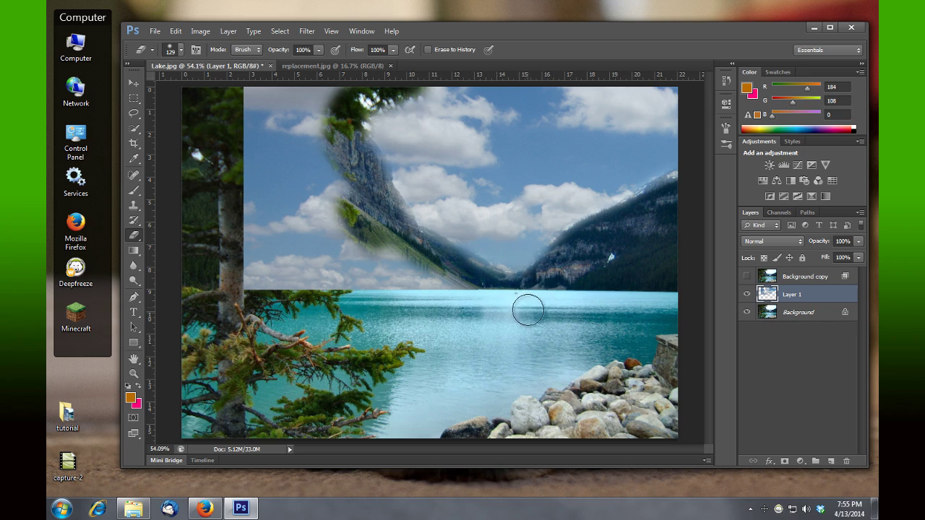
pyautogui.moveTo(528, 310)
pyautogui.mouseDown()
pyautogui.moveTo(453, 296)
pyautogui.moveTo(484, 298)
pyautogui.moveTo(401, 267)
pyautogui.moveTo(489, 299)
pyautogui.mouseUp()
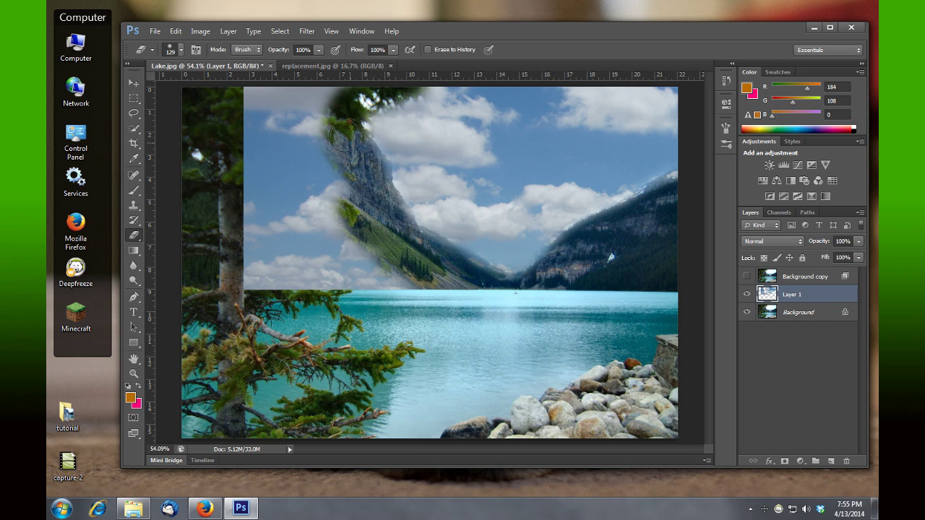
pyautogui.moveTo(344, 136)
pyautogui.mouseDown()
pyautogui.moveTo(331, 90)
pyautogui.moveTo(245, 92)
pyautogui.moveTo(250, 274)
pyautogui.moveTo(252, 101)
pyautogui.moveTo(263, 288)
pyautogui.moveTo(413, 297)
pyautogui.moveTo(312, 259)
pyautogui.moveTo(274, 268)
pyautogui.moveTo(376, 275)
pyautogui.moveTo(332, 235)
pyautogui.moveTo(450, 302)
pyautogui.moveTo(318, 205)
pyautogui.moveTo(372, 250)
pyautogui.moveTo(331, 172)
pyautogui.moveTo(337, 199)
pyautogui.moveTo(304, 99)
pyautogui.moveTo(308, 148)
pyautogui.moveTo(293, 113)
pyautogui.moveTo(287, 127)
pyautogui.moveTo(275, 105)
pyautogui.moveTo(265, 113)
pyautogui.moveTo(278, 145)
pyautogui.moveTo(298, 149)
pyautogui.moveTo(311, 257)
pyautogui.moveTo(250, 169)
pyautogui.moveTo(268, 246)
pyautogui.moveTo(267, 216)
pyautogui.moveTo(438, 292)
pyautogui.mouseUp()
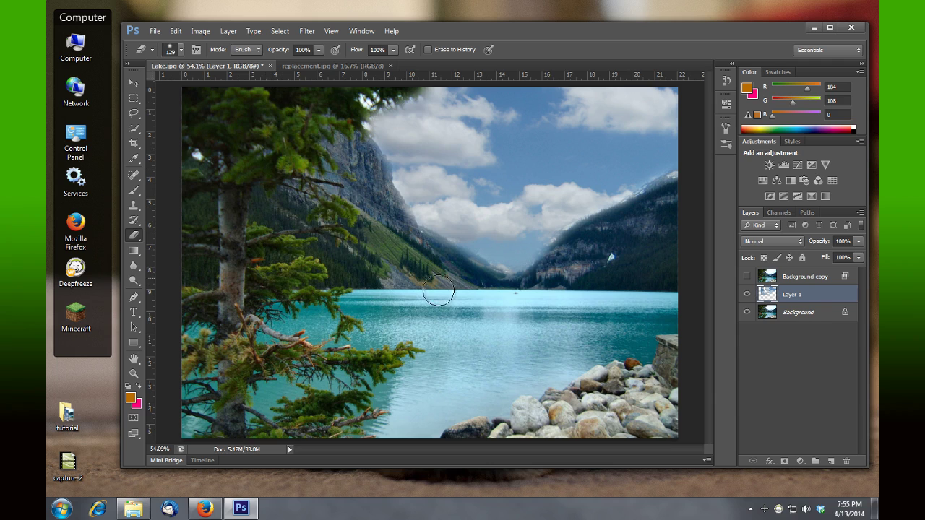
pyautogui.click(746, 277)
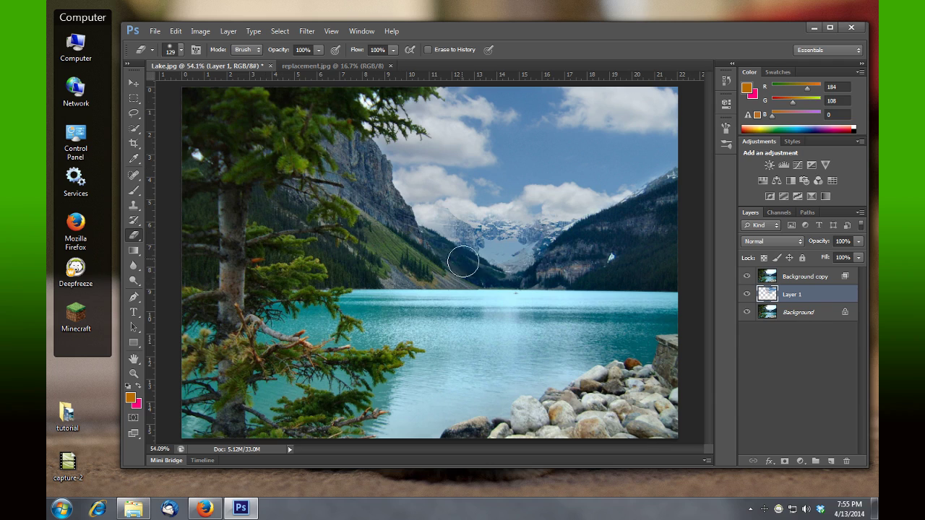